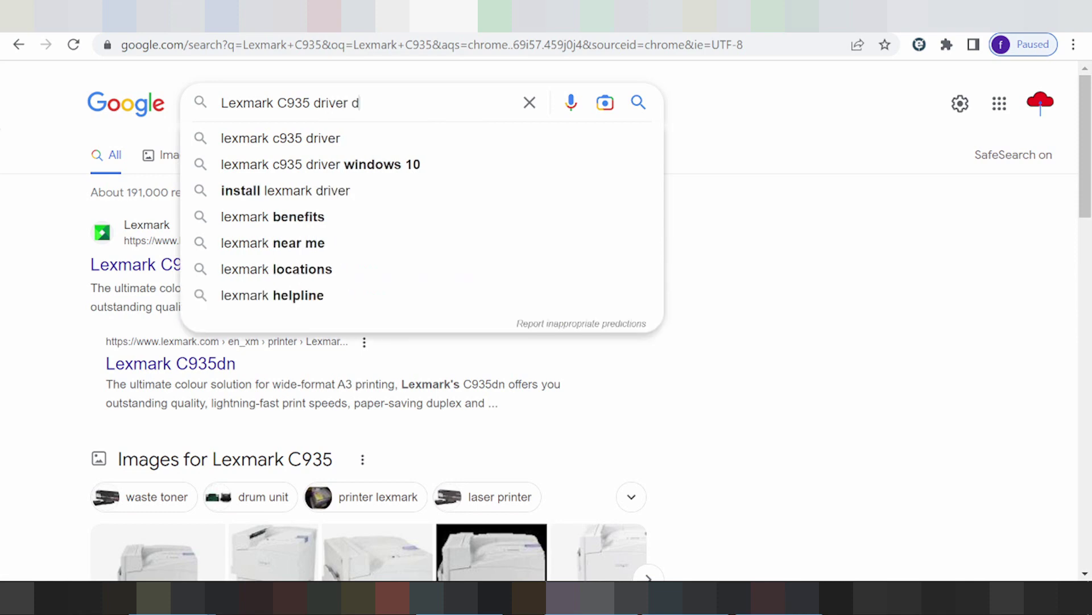
Search Google for "Lexmark C935 driver download" and open the Lexmark C935dn page on lexmark.com.
key("Return")
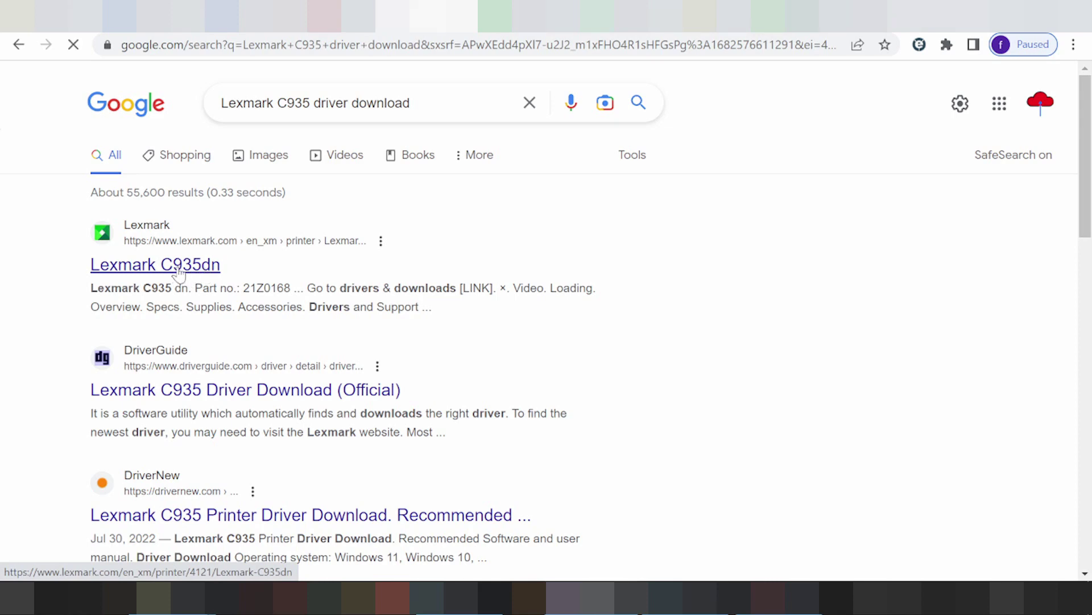
left_click(180, 267)
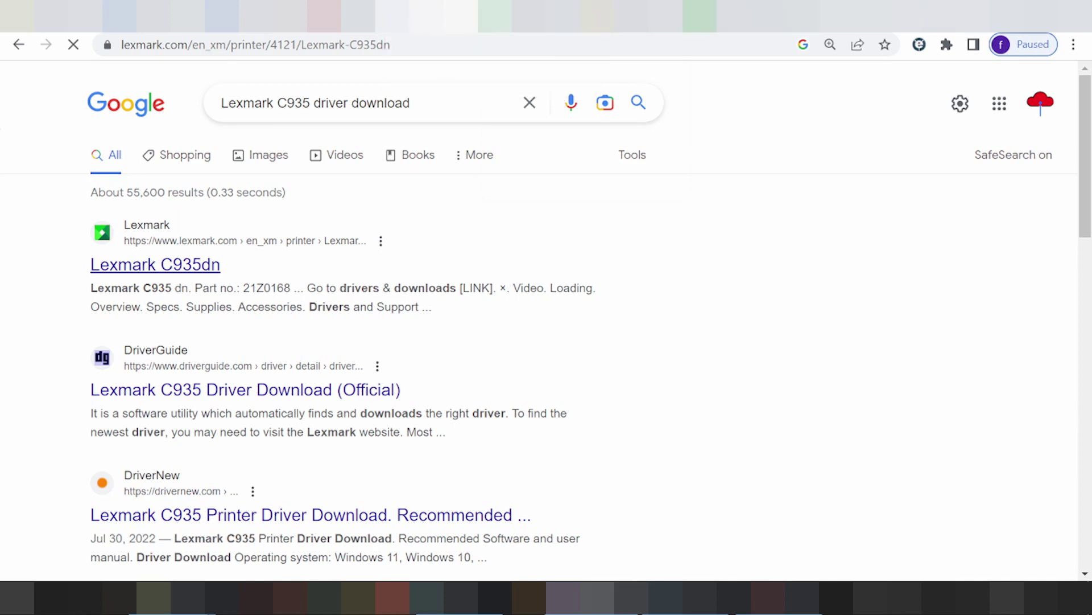
Go to the printer's Drivers and Support page and open its Drivers & downloads listing.
scroll(520, 245, "down", 1)
scroll(519, 243, "down", 2)
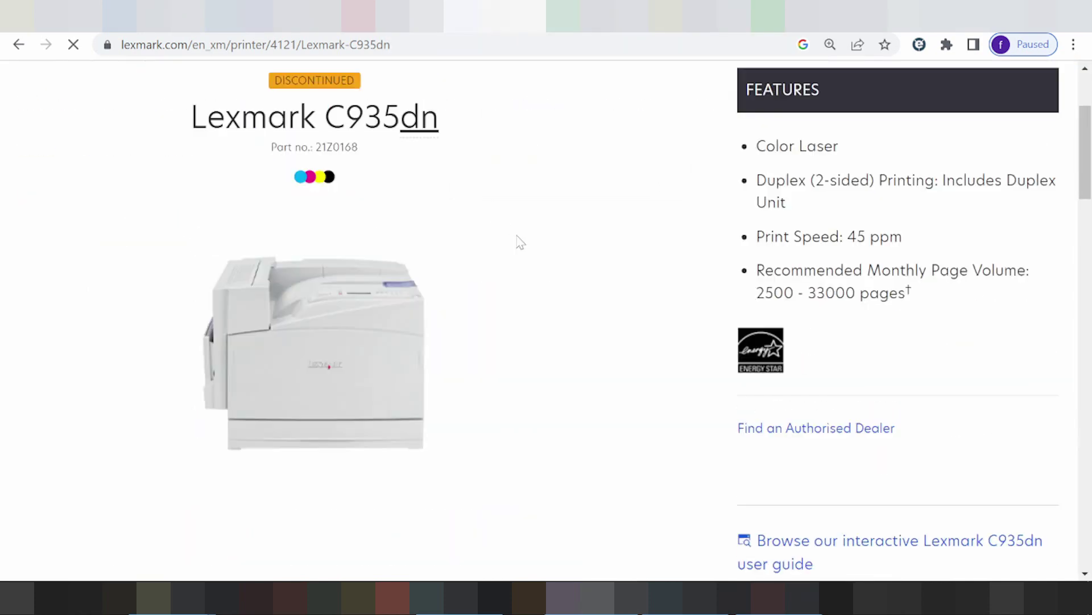
scroll(414, 133, "down", 4)
scroll(422, 142, "down", 3)
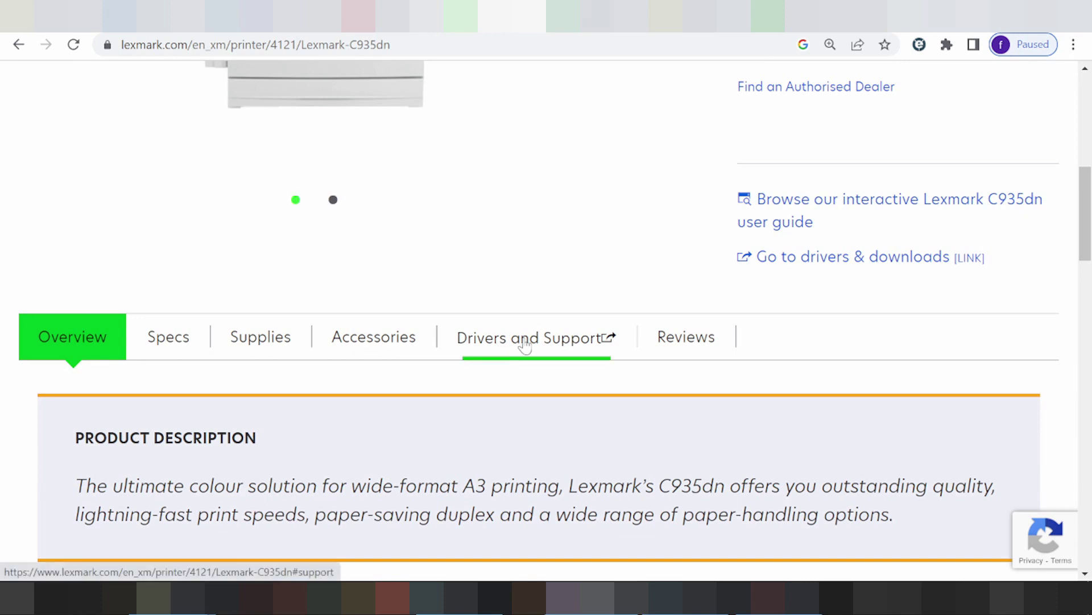
left_click(521, 343)
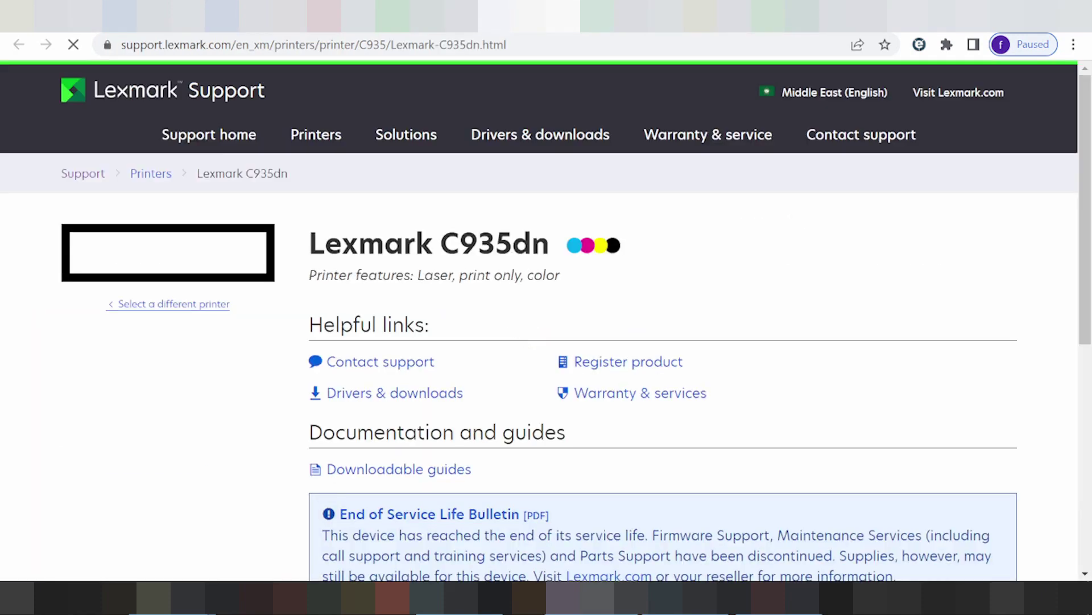
scroll(496, 316, "down", 2)
left_click(382, 311)
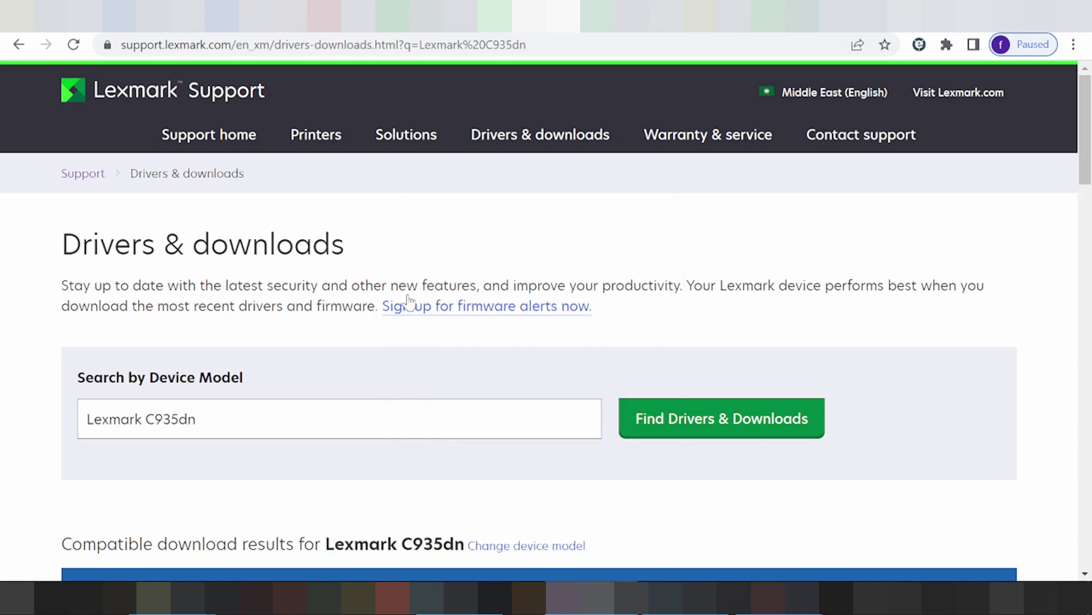
Filter the compatible downloads by the Linux/Unix operating system and browse the OS versions offered for it.
scroll(409, 302, "down", 7)
scroll(438, 255, "down", 1)
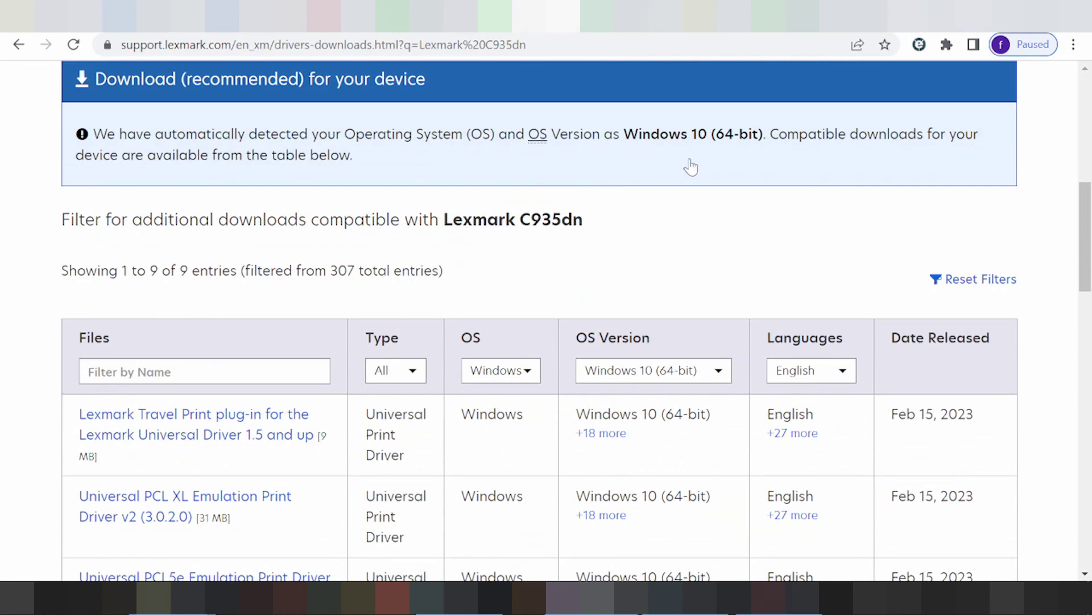
scroll(688, 171, "down", 3)
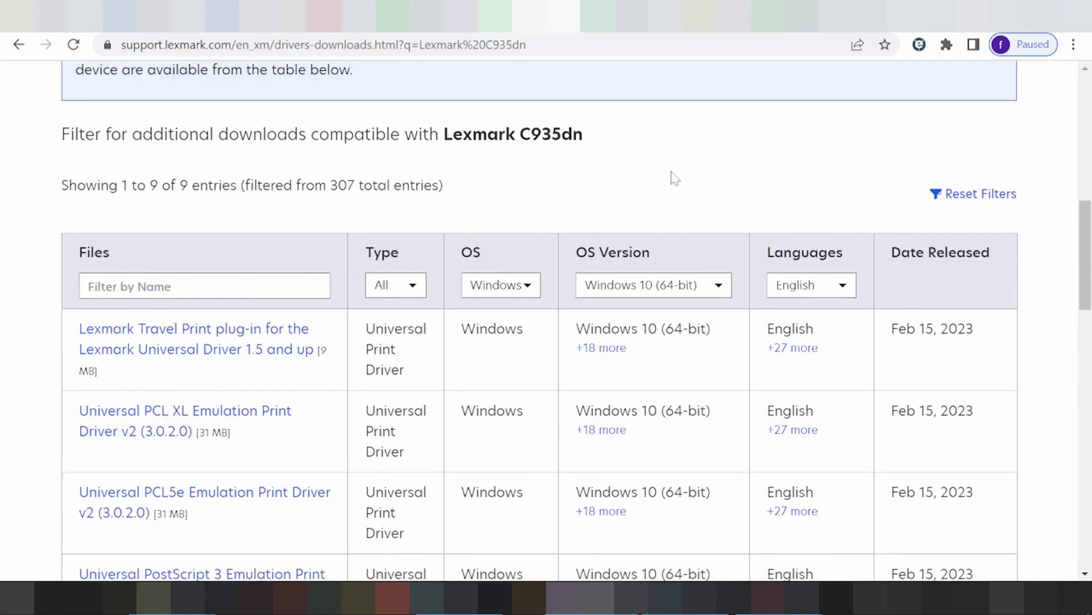
left_click(524, 202)
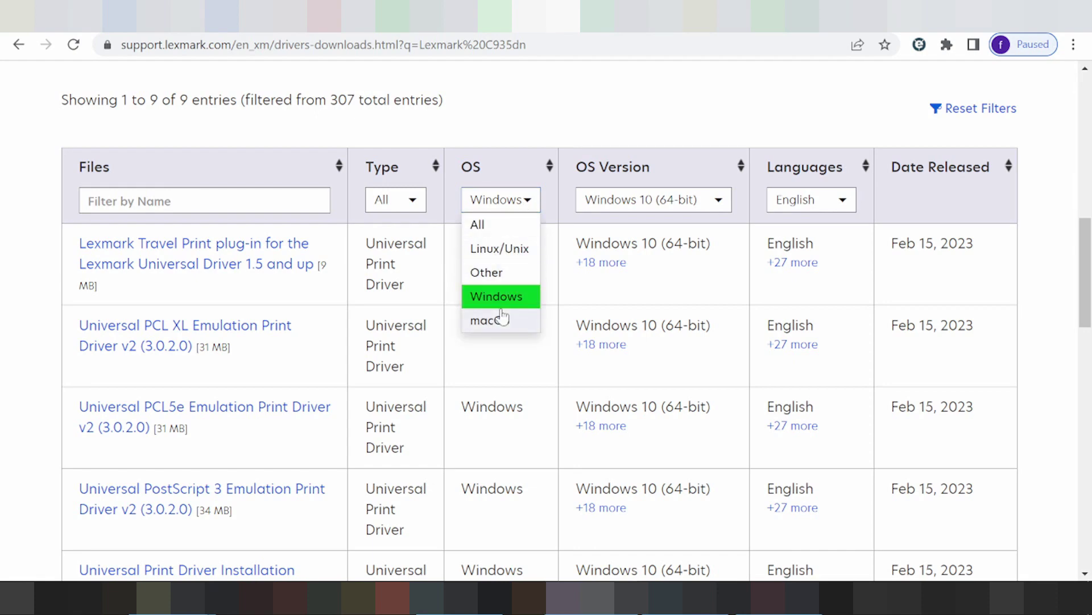
left_click(500, 248)
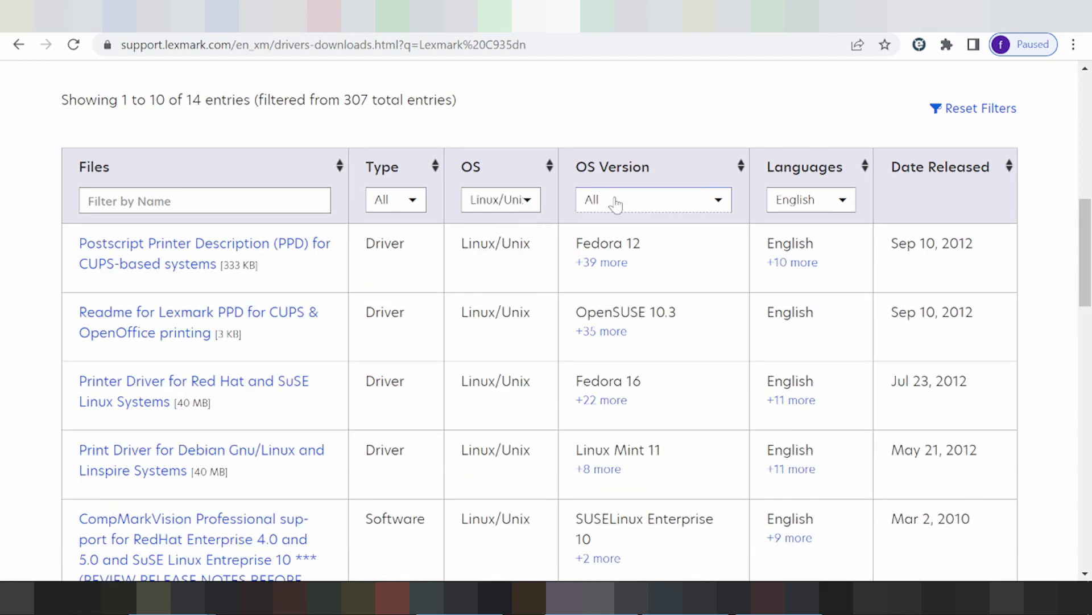
left_click(613, 206)
scroll(664, 280, "down", 7)
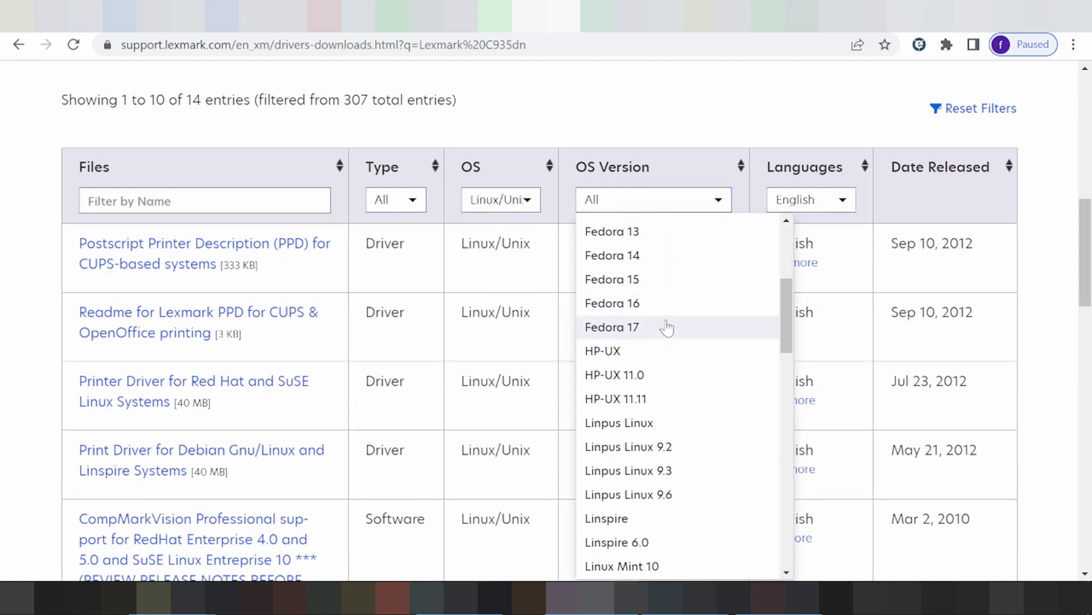
scroll(666, 359, "down", 2)
scroll(648, 422, "up", 7)
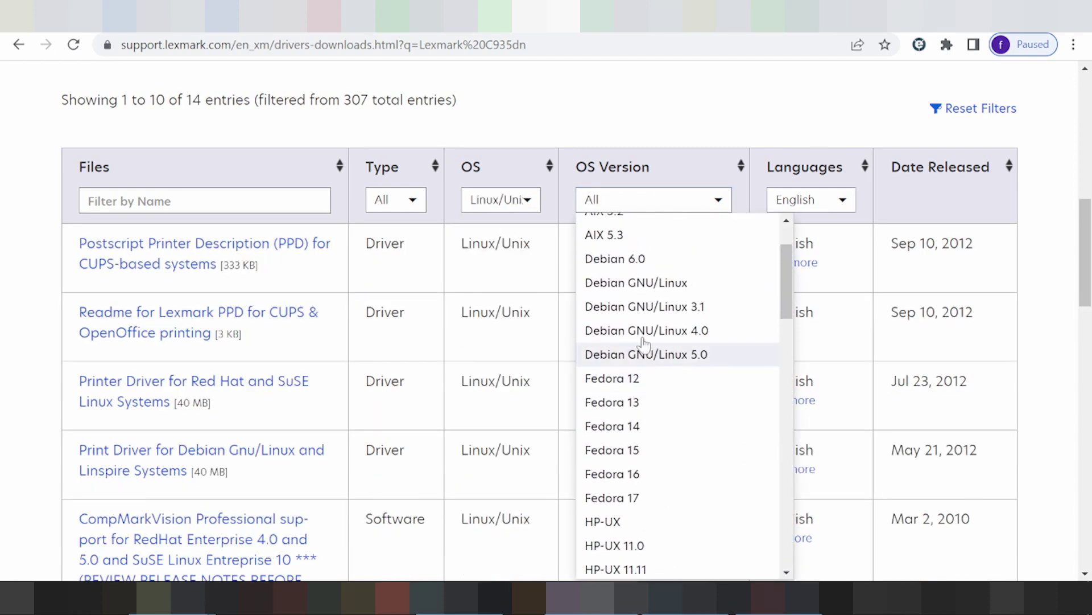
scroll(639, 291, "down", 3)
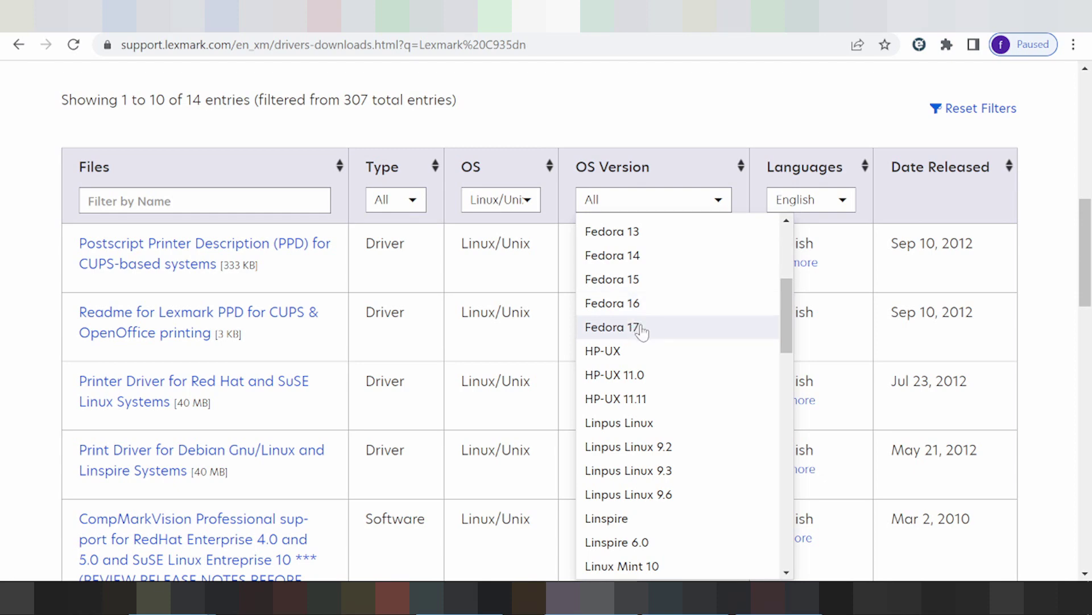
Switch the operating system filter to macOS and display the OS versions offered for it.
left_click(527, 201)
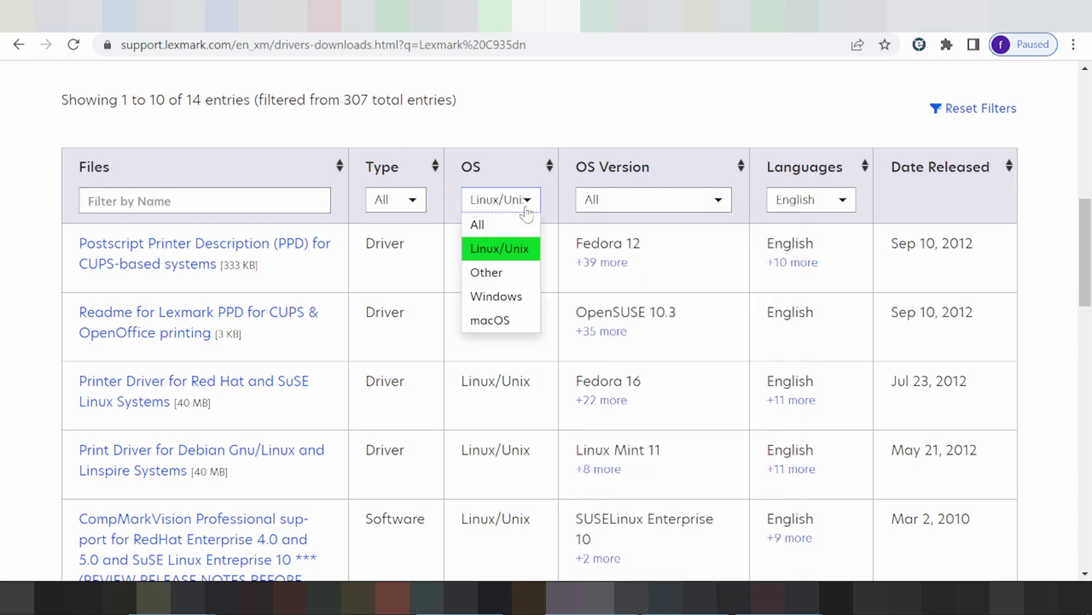
left_click(509, 323)
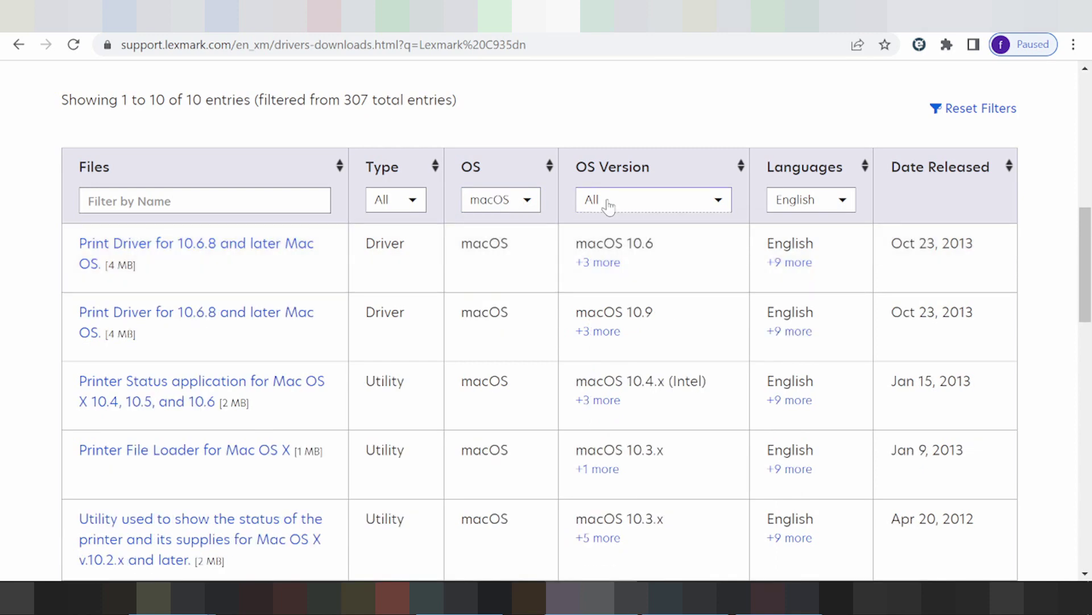
left_click(608, 208)
scroll(589, 307, "down", 1)
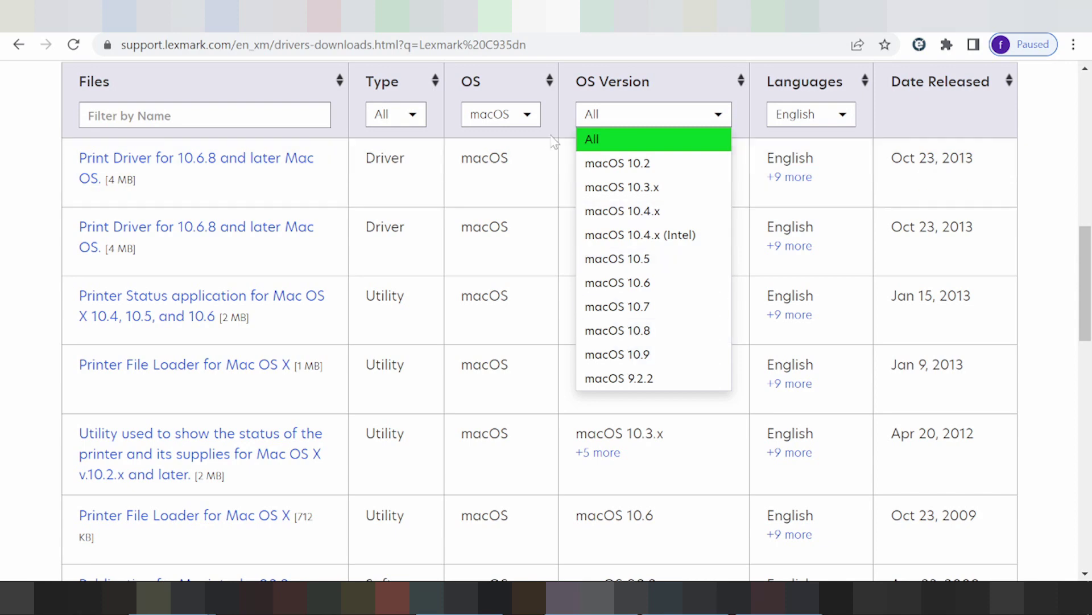
Filter the downloads by the Windows operating system and the OS version Windows 11 (64-bit).
left_click(528, 117)
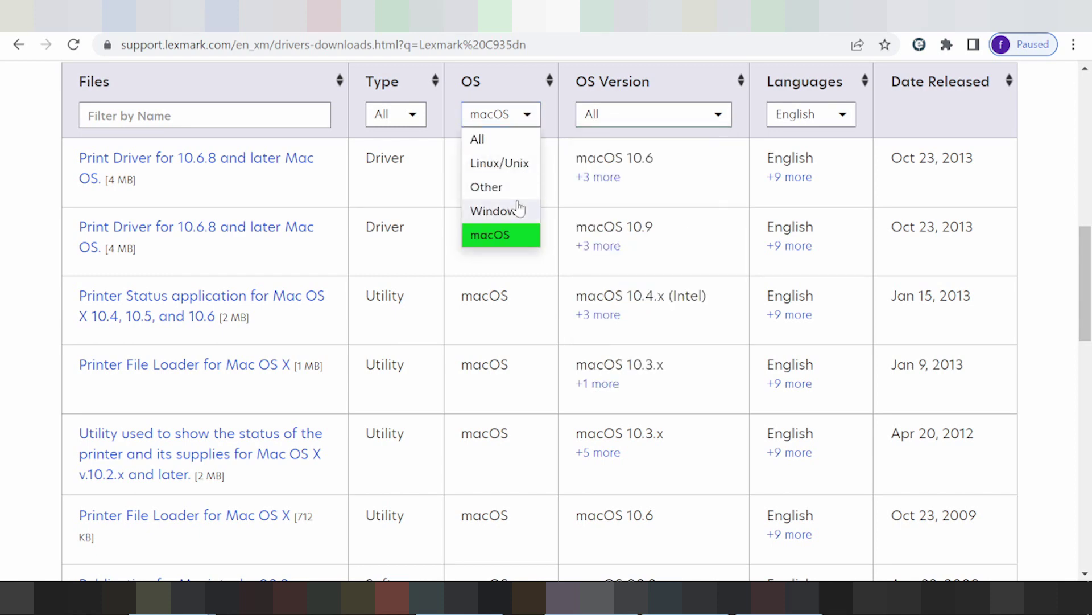
left_click(506, 213)
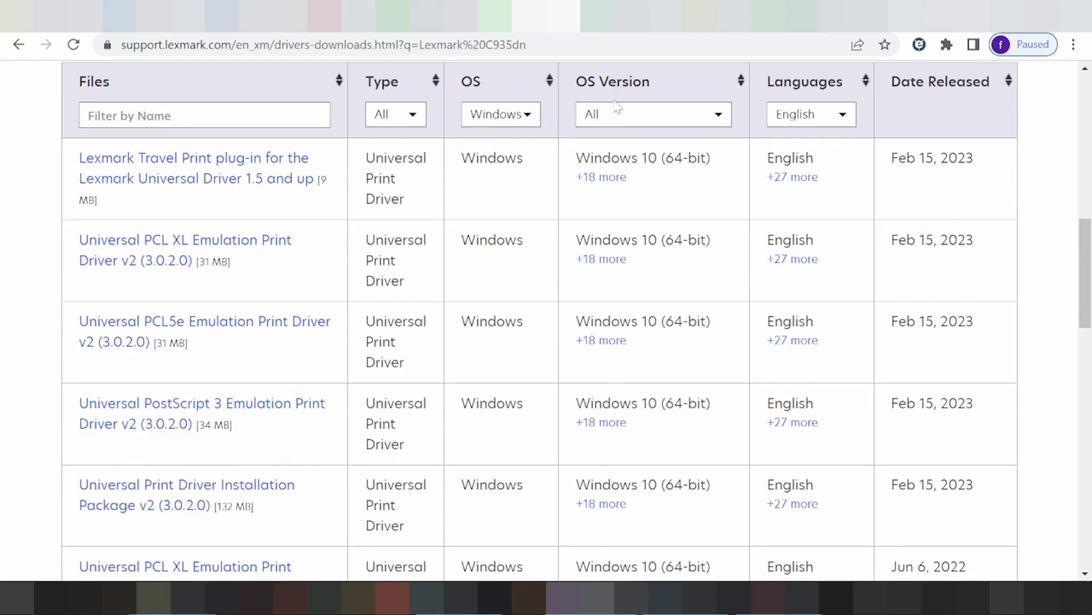
left_click(614, 125)
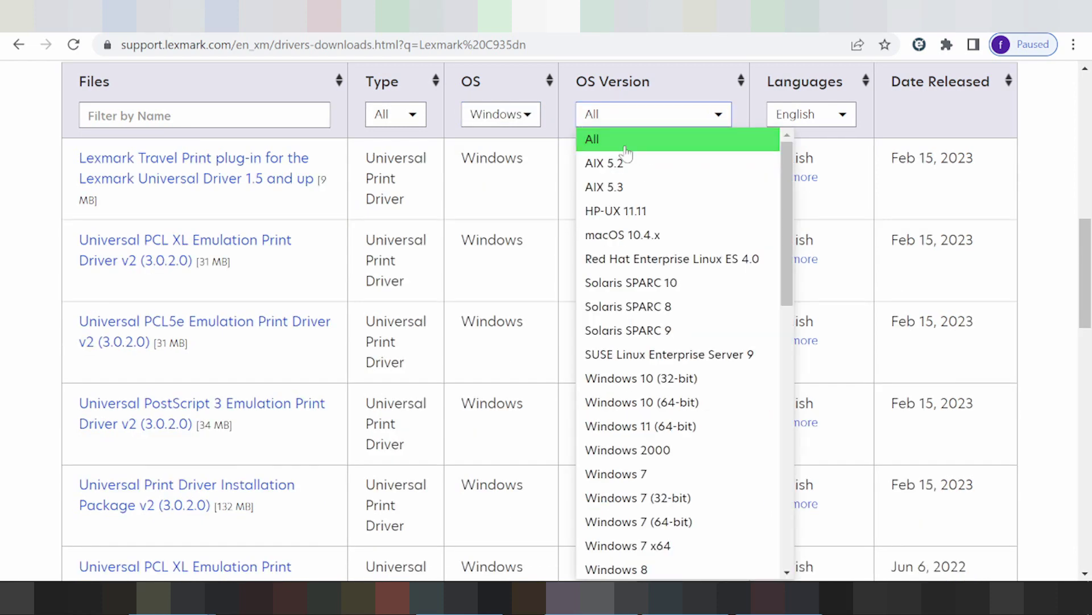
scroll(701, 312, "down", 7)
scroll(701, 312, "up", 3)
scroll(701, 312, "up", 3)
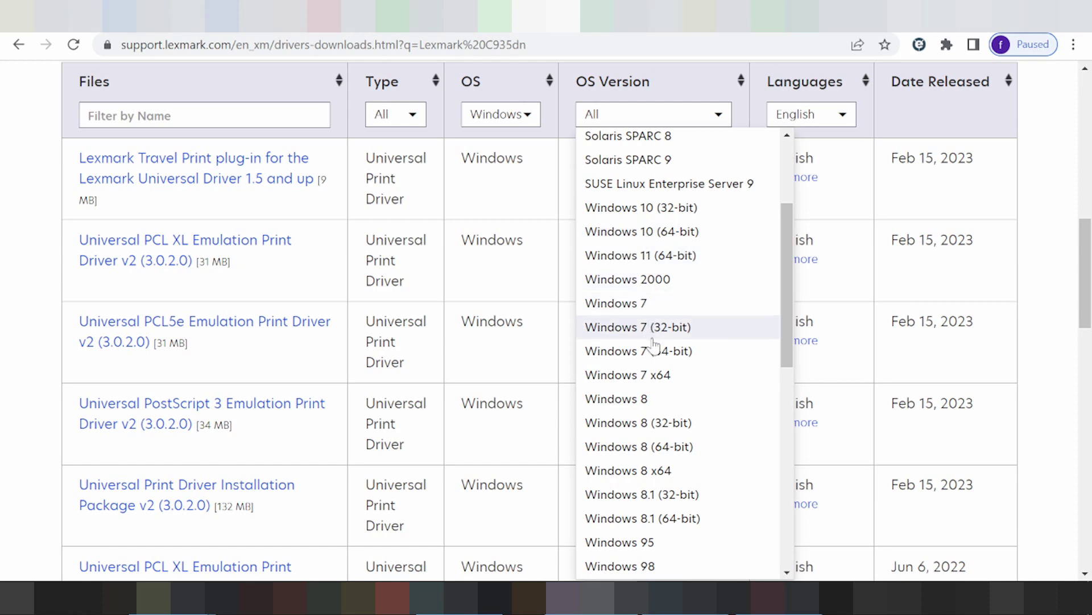
scroll(689, 435, "down", 3)
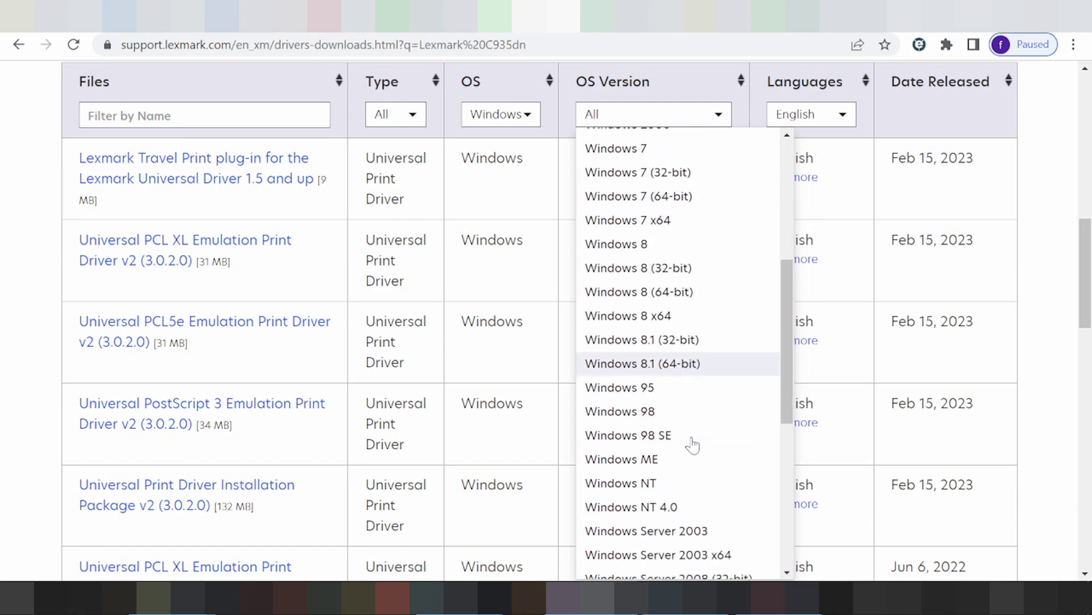
scroll(700, 421, "down", 3)
scroll(703, 428, "up", 5)
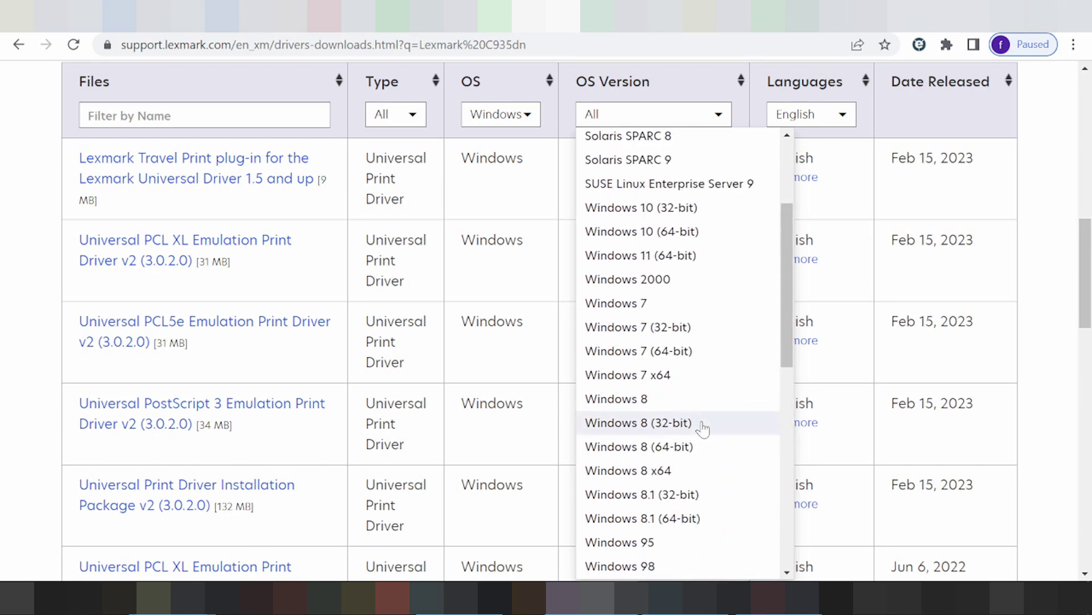
scroll(701, 428, "up", 2)
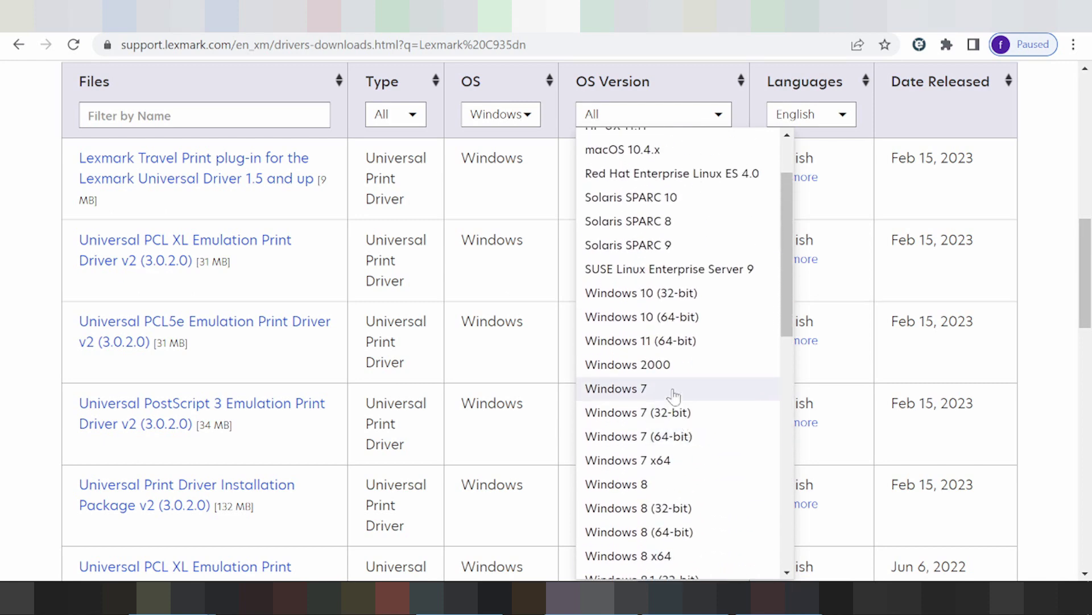
left_click(625, 341)
left_click(625, 341)
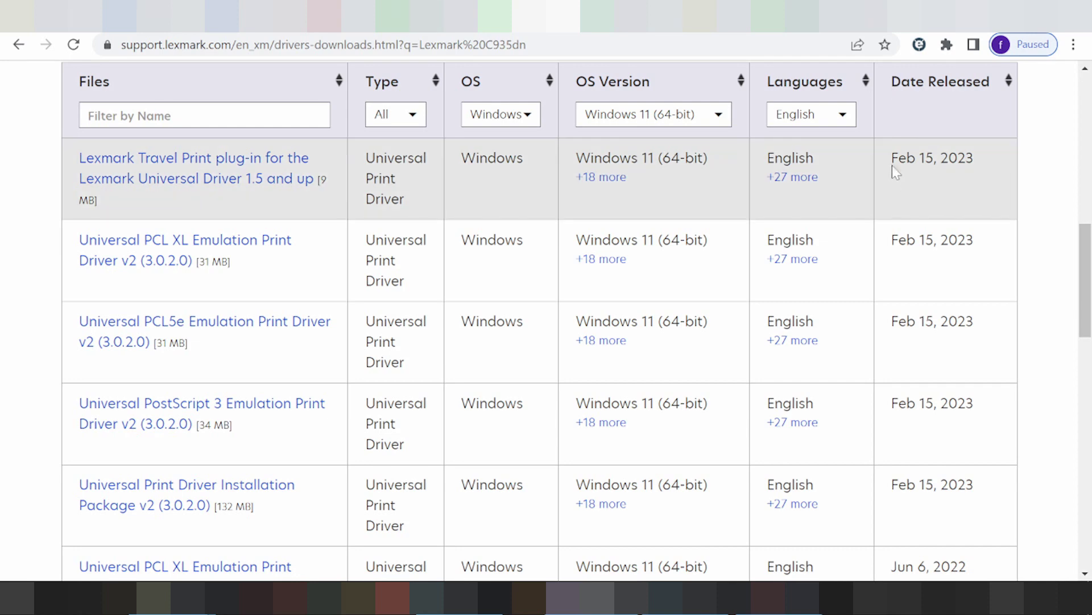
Highlight the release date, OS version and language of the Lexmark Travel Print plug-in entry to check them.
left_click_drag(892, 163, 986, 185)
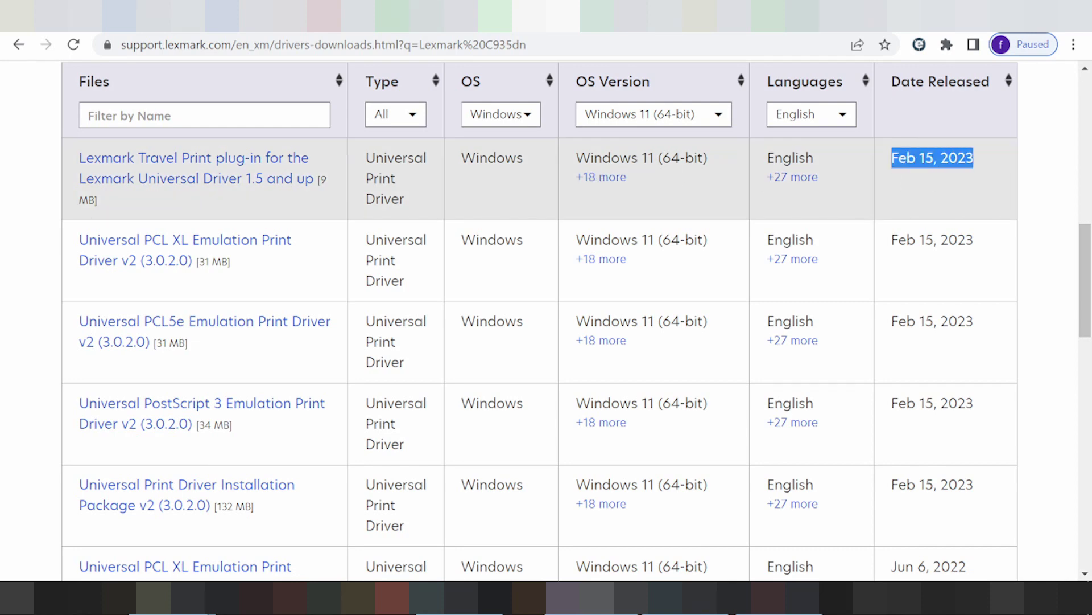
left_click_drag(575, 158, 650, 173)
left_click_drag(767, 158, 806, 162)
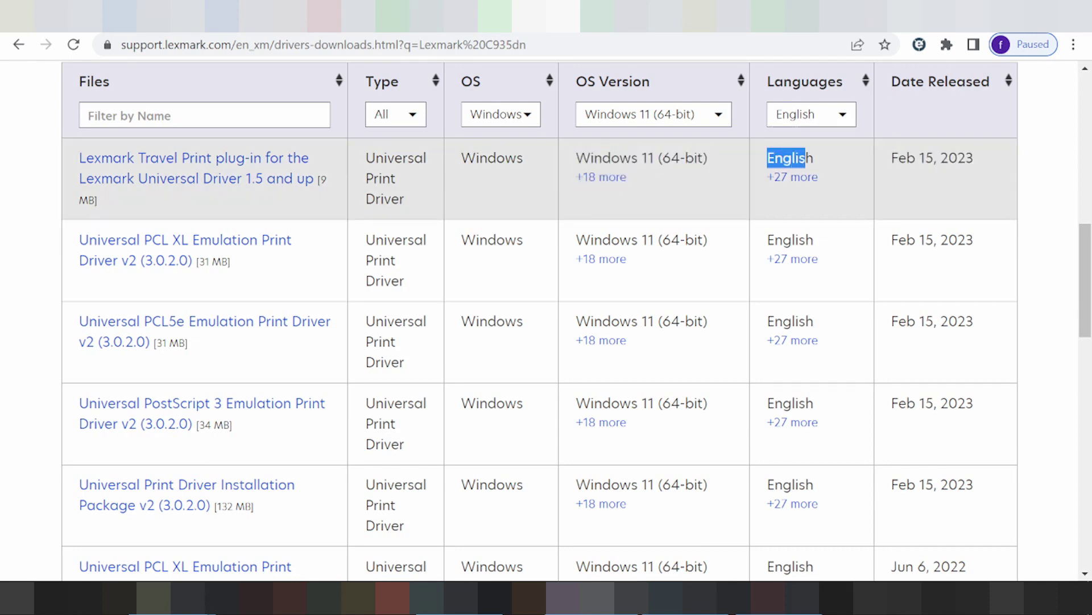
Start downloading the Universal Print Driver Installation Package v2 (3.0.2.0).
scroll(825, 186, "down", 3)
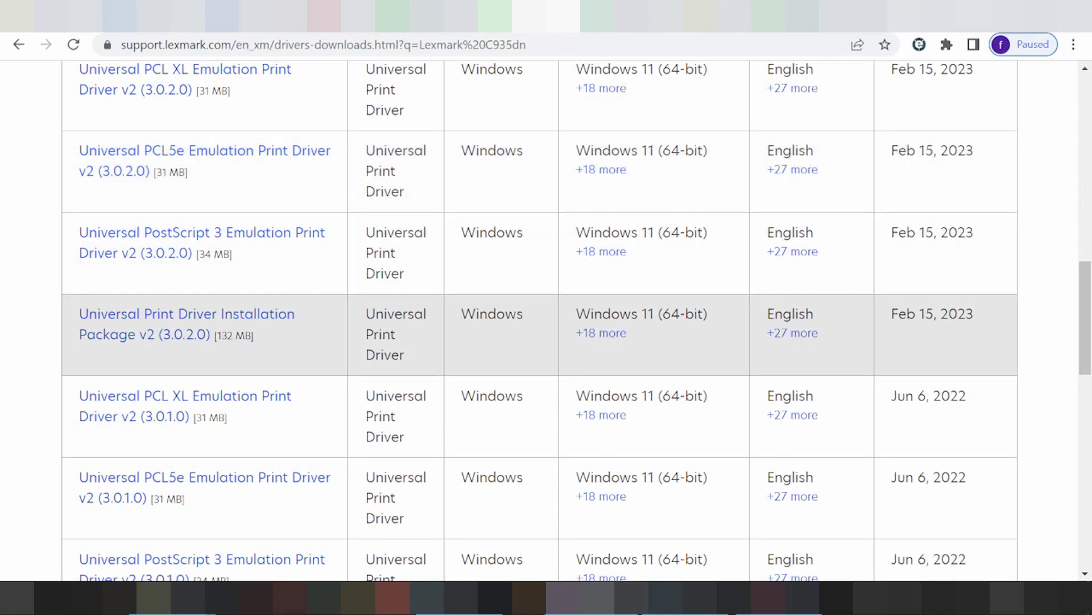
left_click(132, 328)
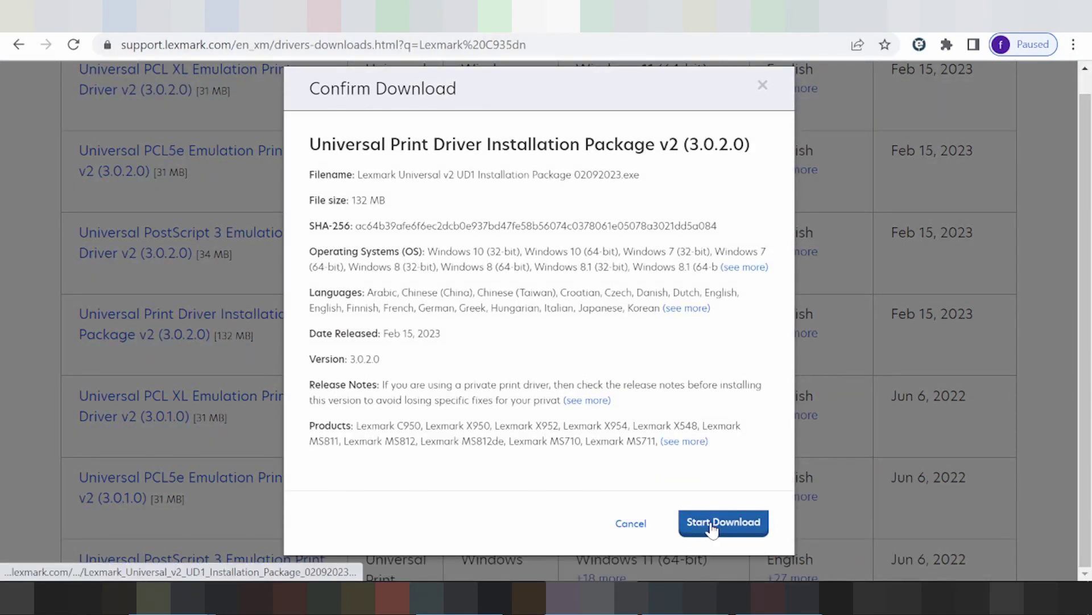
left_click(707, 526)
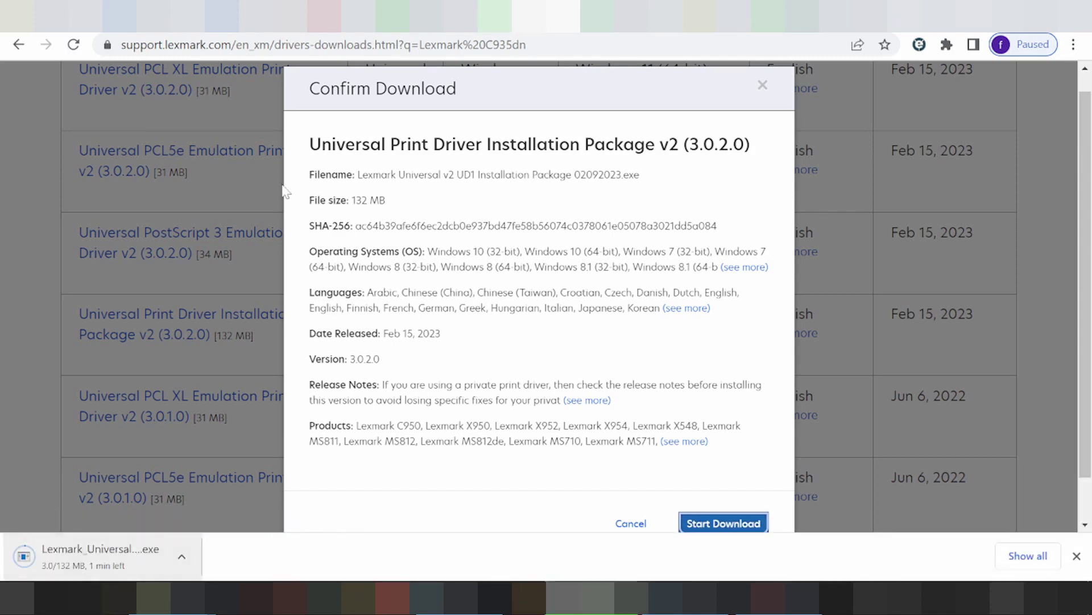
Return to the Lexmark C935dn product page to view the printer, and open the options for the running driver download.
left_click(444, 16)
scroll(485, 265, "up", 1)
scroll(484, 265, "up", 2)
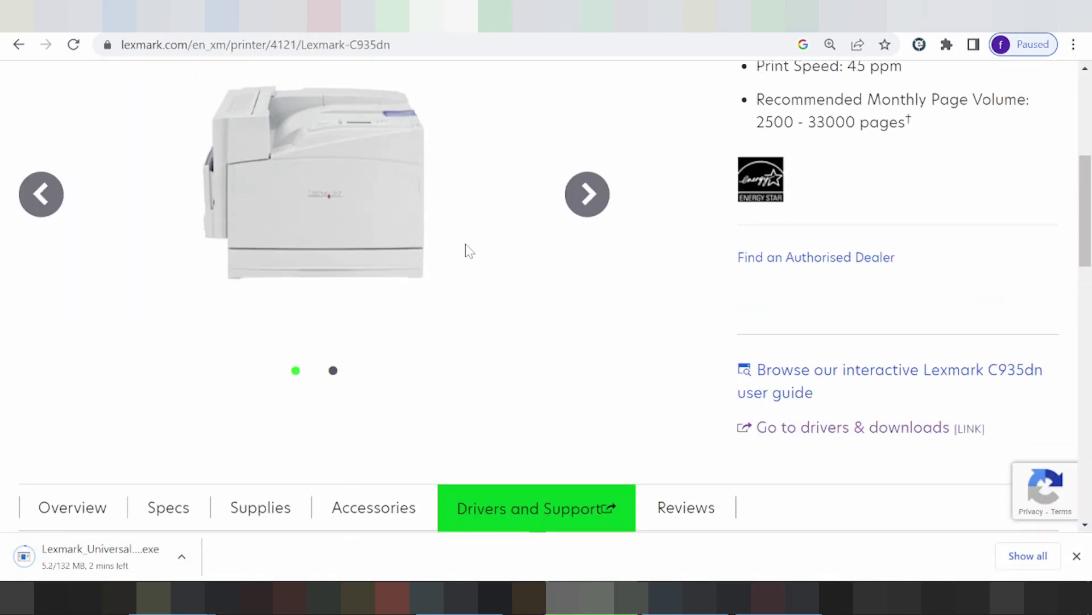
scroll(466, 245, "up", 2)
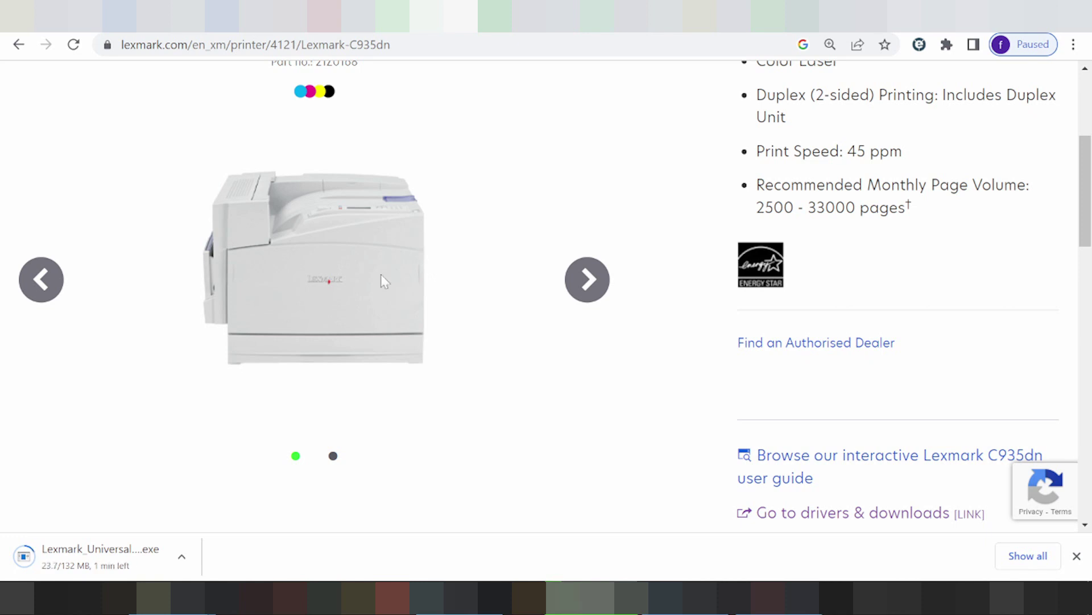
left_click(181, 556)
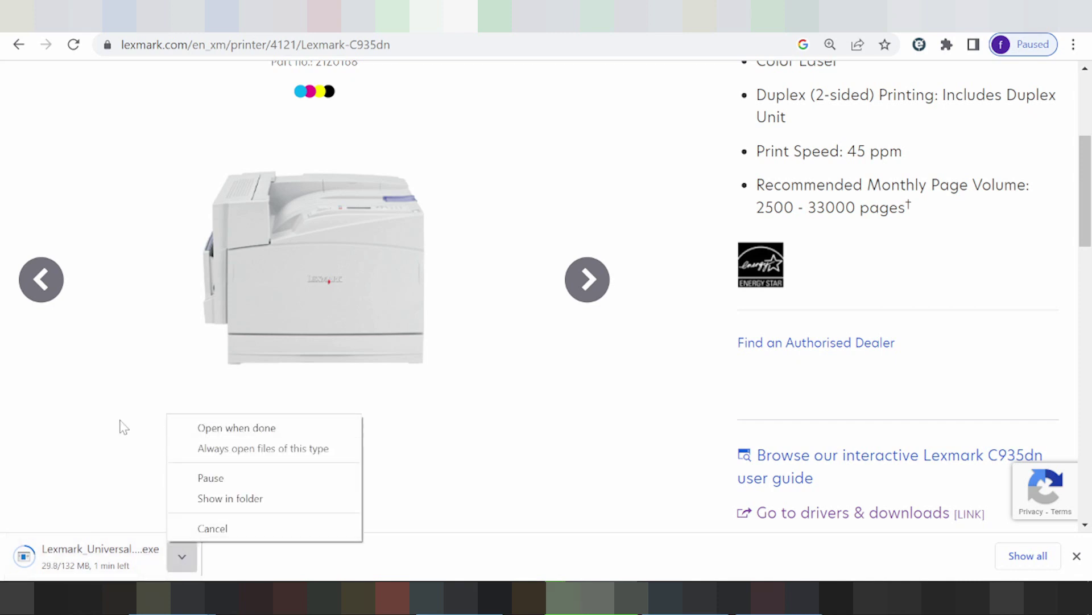